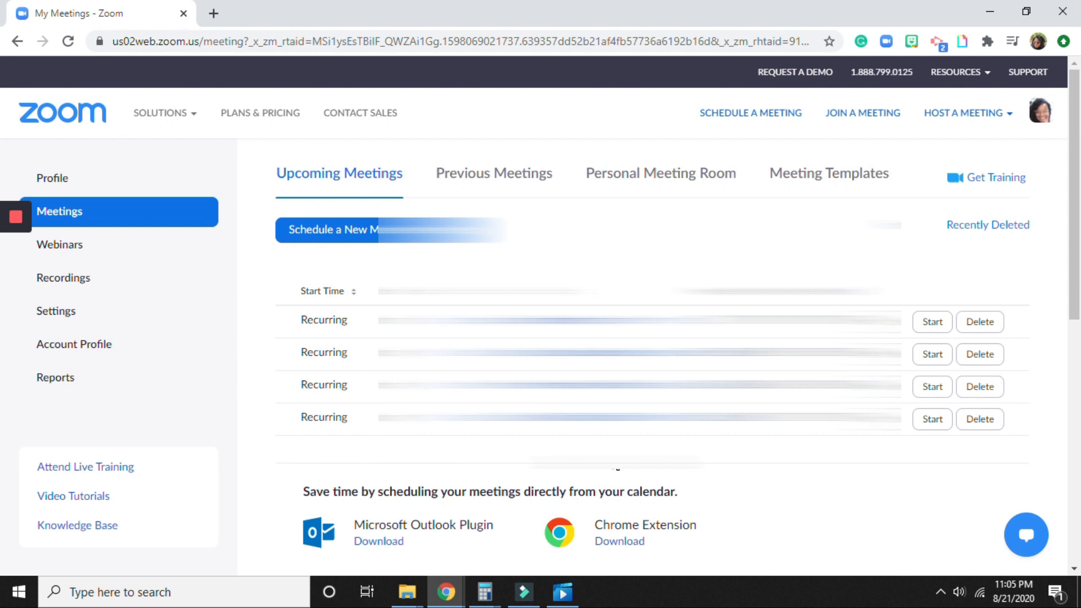
# Step: Open the account's meeting settings and view the Customize Waiting Room options, closing them without changes
pyautogui.click(72, 317)
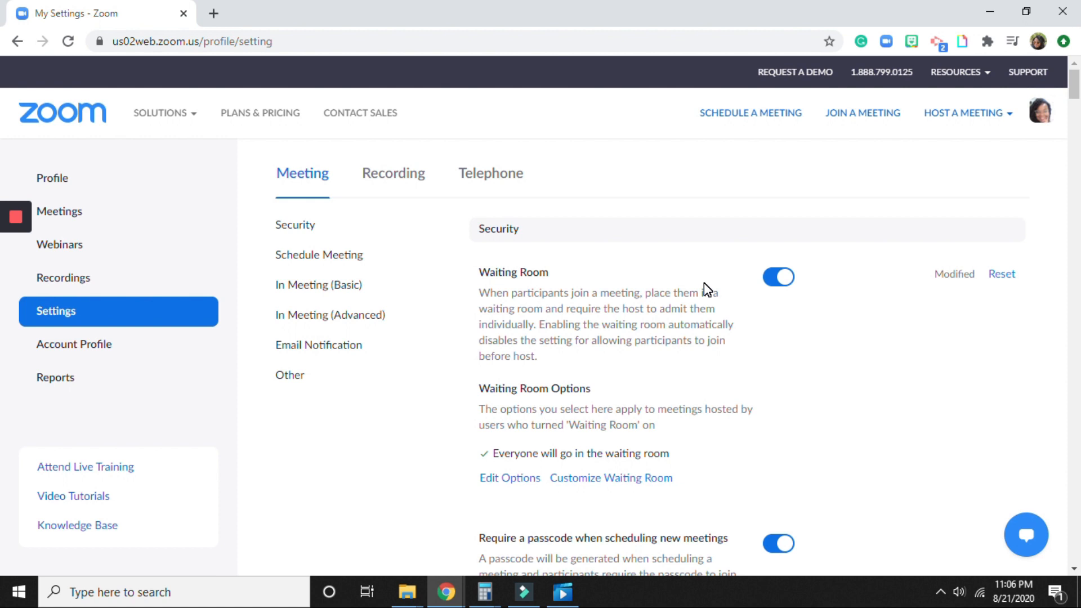
pyautogui.scroll(-3, 708, 290)
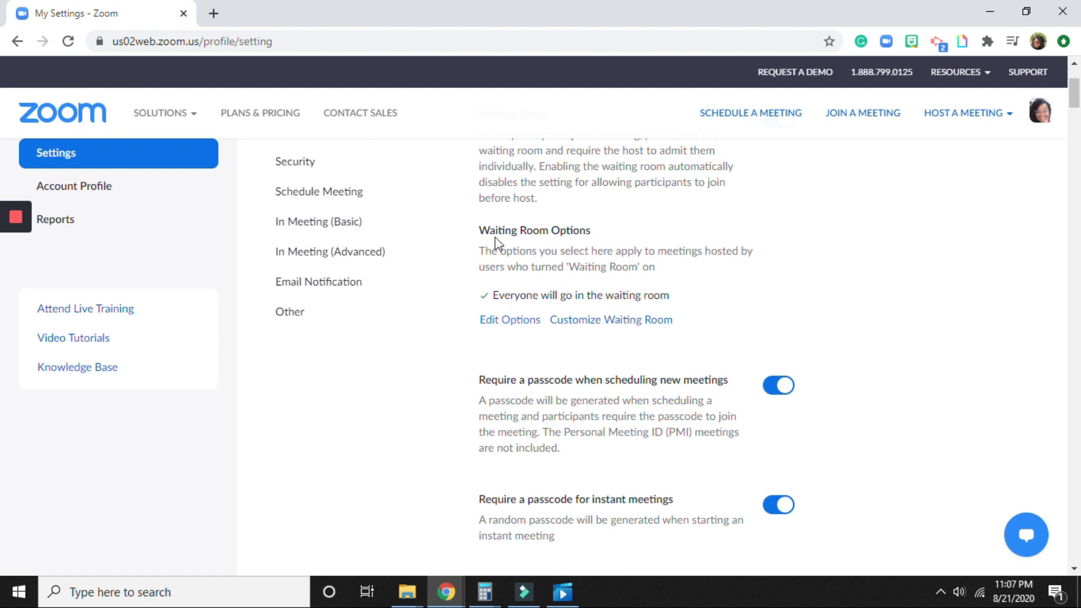
pyautogui.click(601, 326)
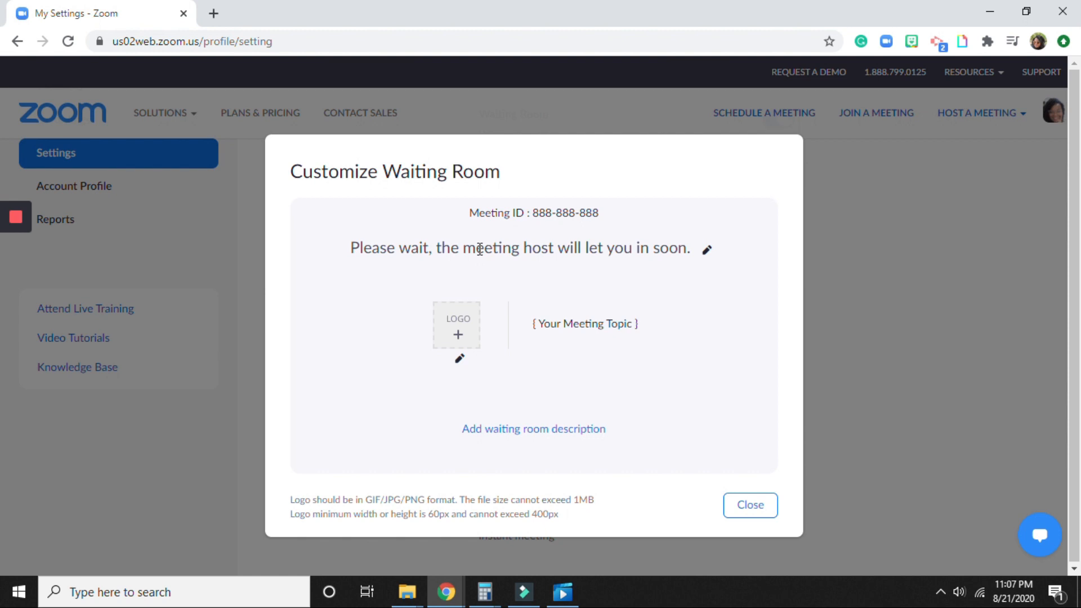
pyautogui.click(744, 506)
# Step: Switch Private chat on and back off in the In Meeting (Basic) settings
pyautogui.scroll(-5, 732, 260)
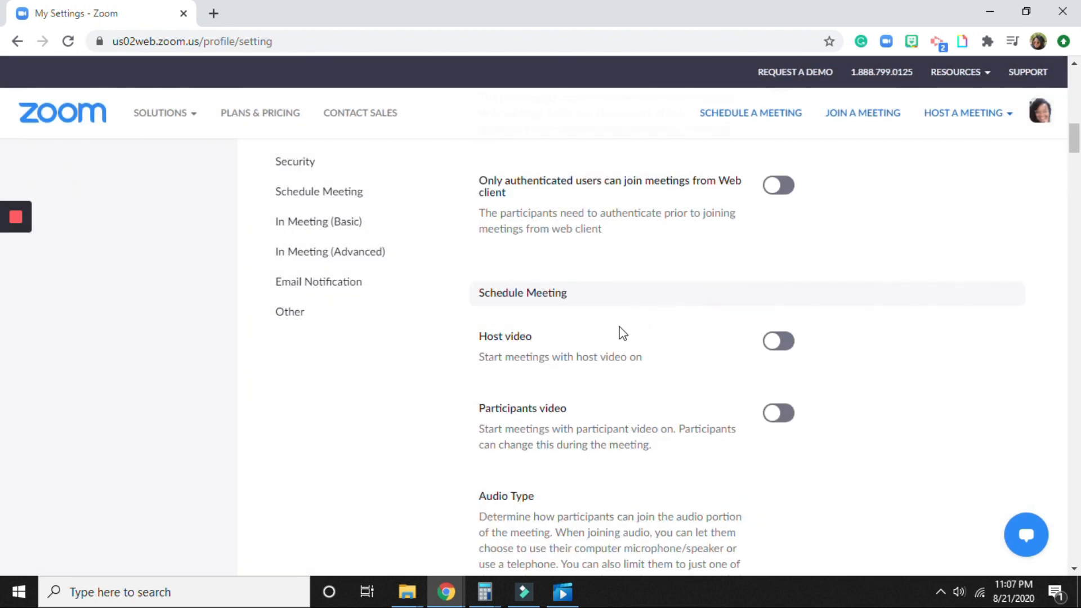
pyautogui.scroll(-1, 332, 93)
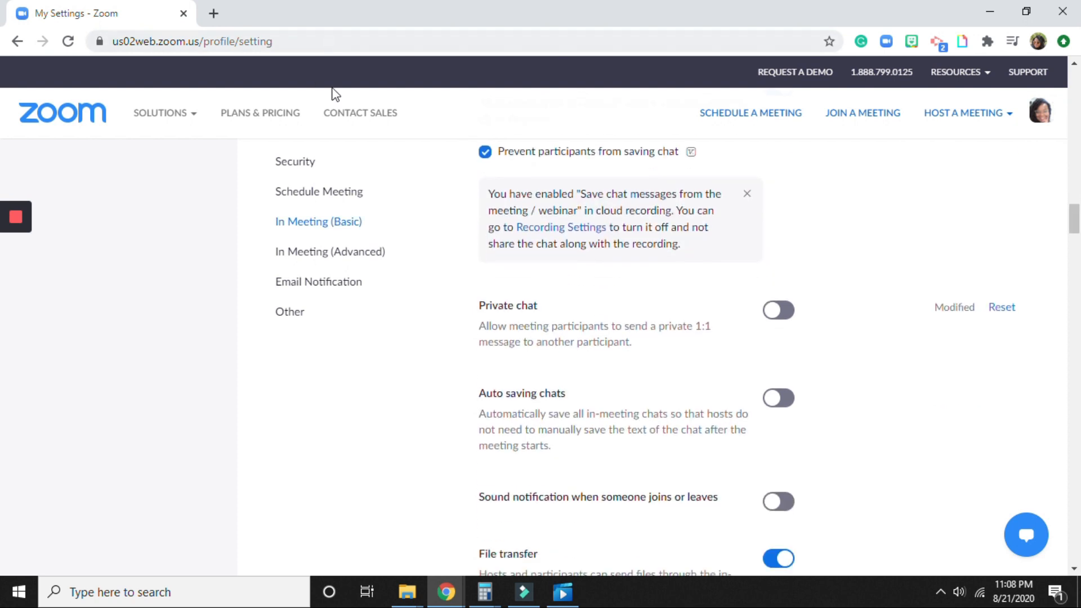
pyautogui.scroll(1, 410, 175)
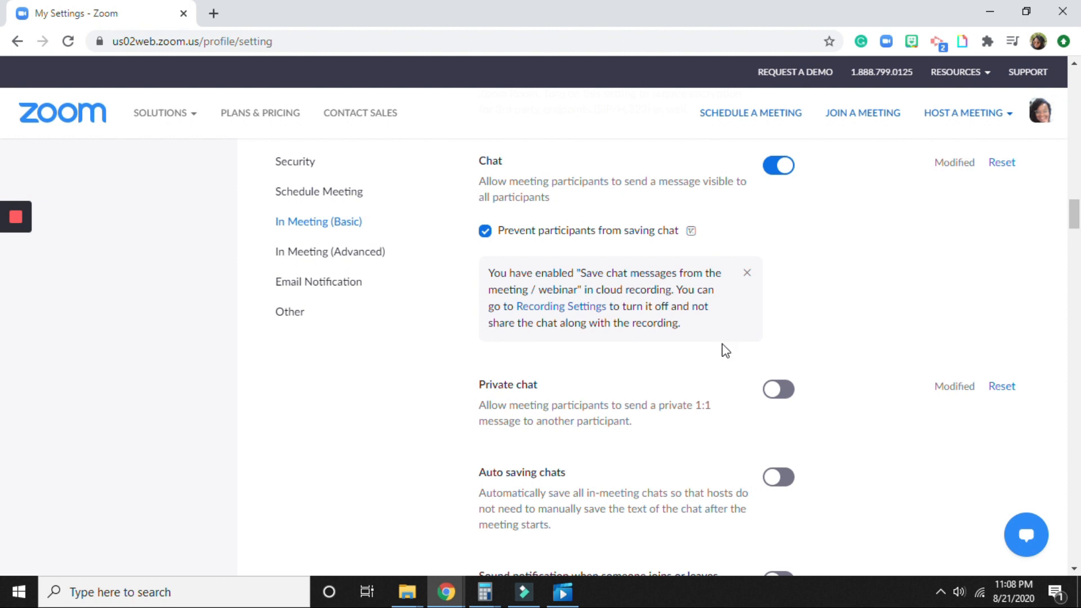
pyautogui.click(783, 392)
pyautogui.click(786, 392)
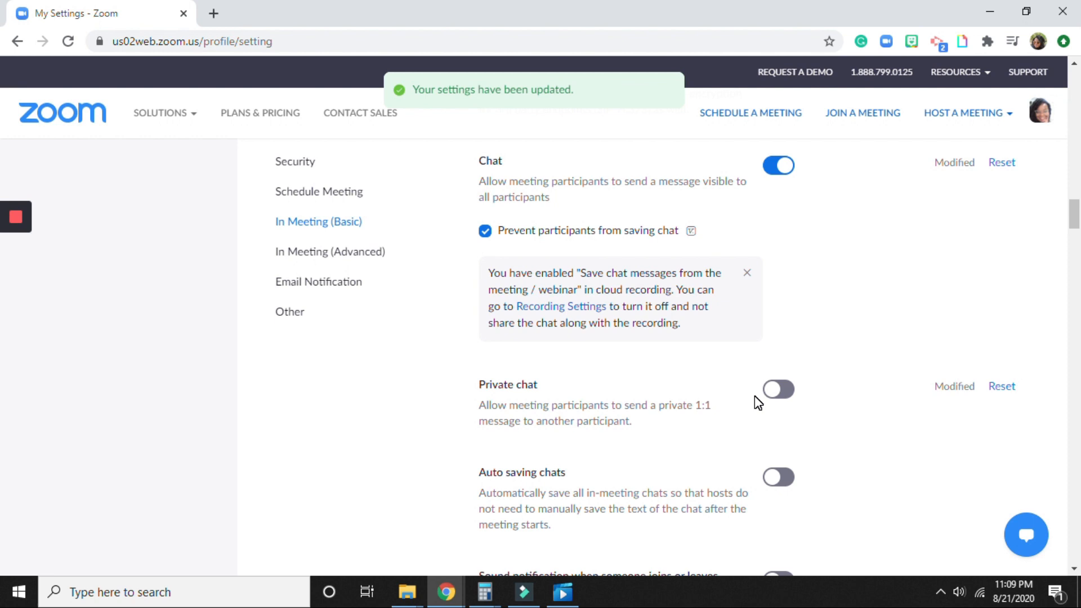
# Step: Review the In Meeting (Basic) settings below Private chat, including Auto saving chats, sound notification and File transfer
pyautogui.scroll(-1, 738, 401)
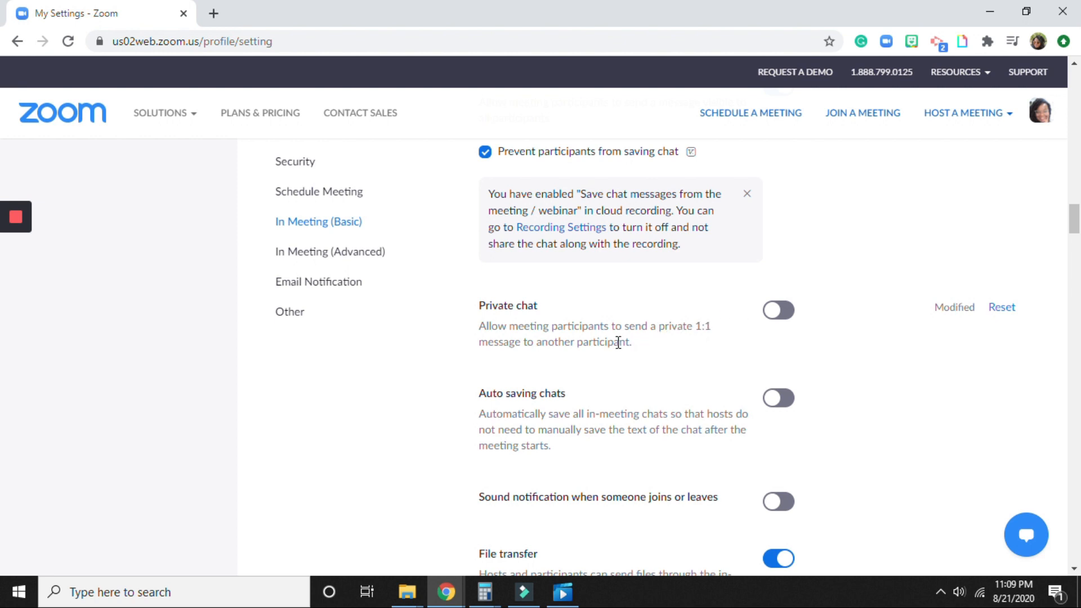
pyautogui.scroll(-1, 617, 341)
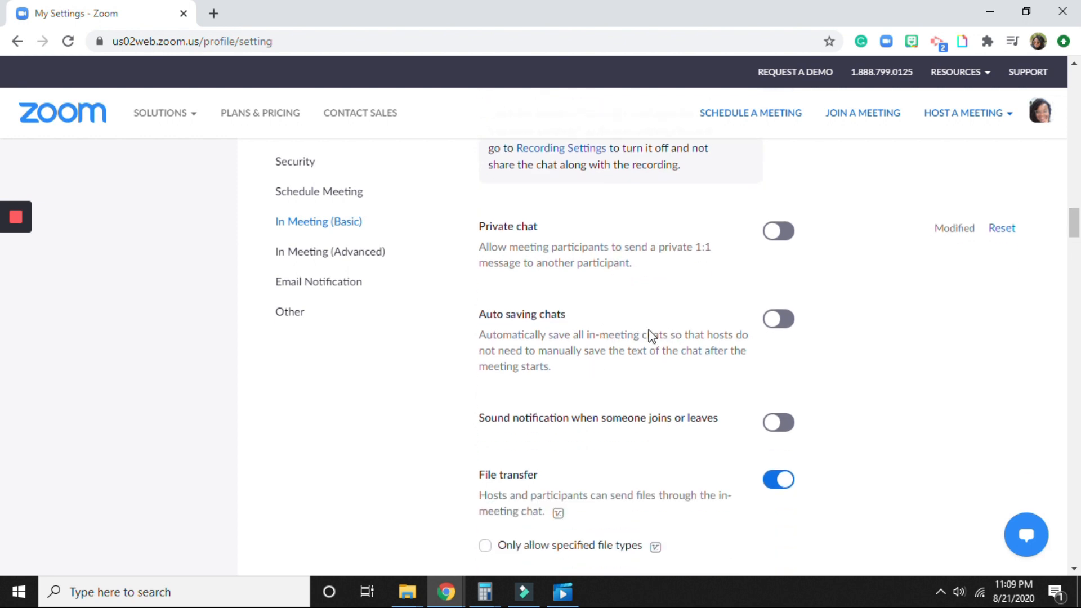
pyautogui.scroll(-2, 609, 344)
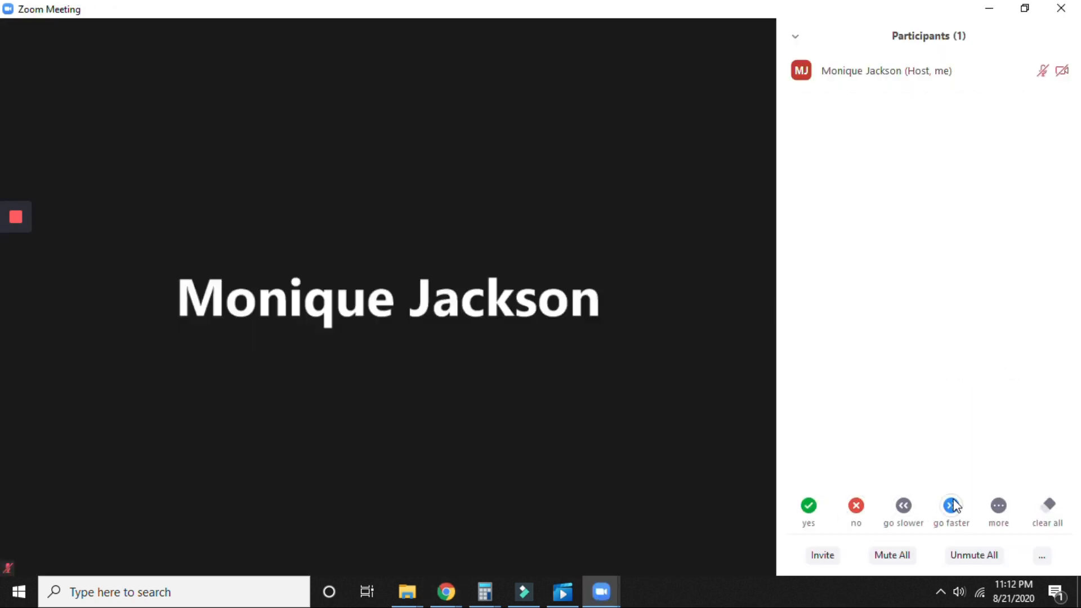
# Step: Give the go slower and go faster nonverbal feedback in the meeting's participants list
pyautogui.click(994, 508)
pyautogui.click(907, 509)
pyautogui.click(952, 507)
# Step: Give a thumbs-up as nonverbal feedback, and replace it with the clapping hands
pyautogui.click(999, 506)
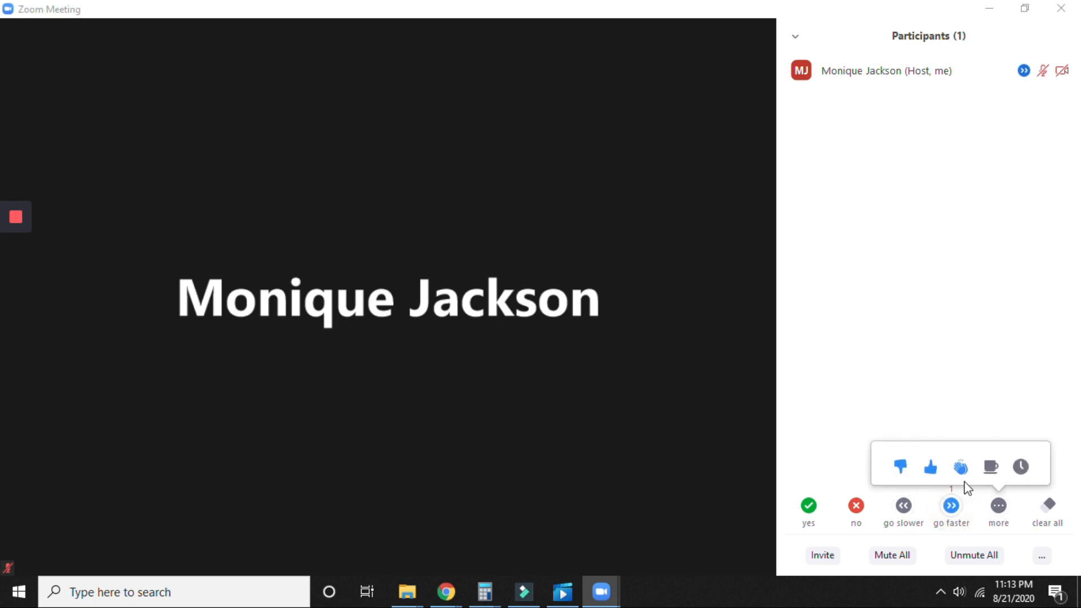
pyautogui.click(930, 466)
pyautogui.click(999, 506)
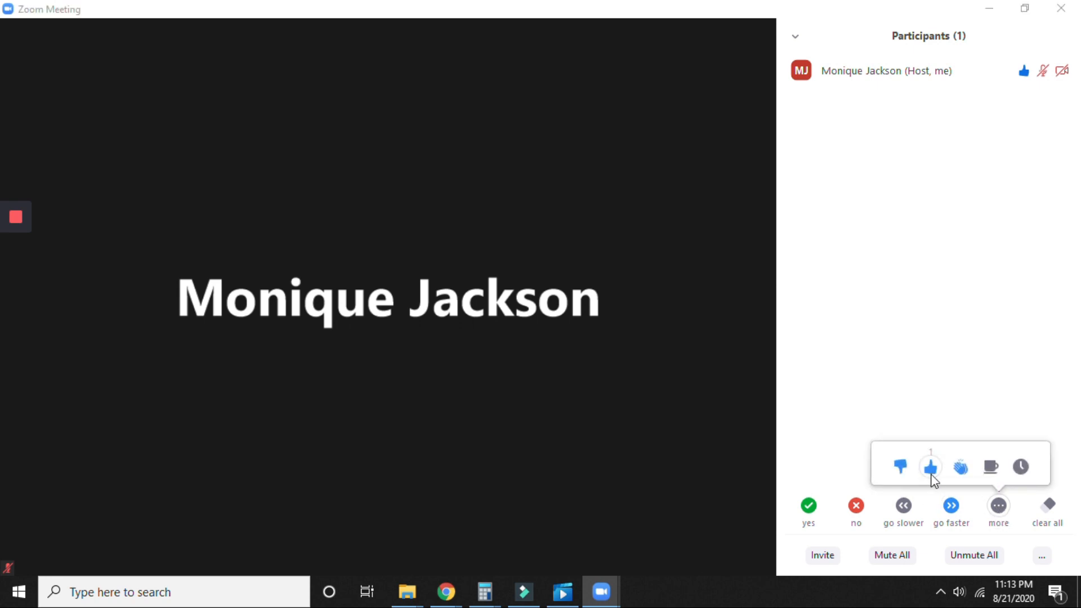
pyautogui.click(961, 470)
# Step: Give the need a break feedback and withdraw it again
pyautogui.click(999, 506)
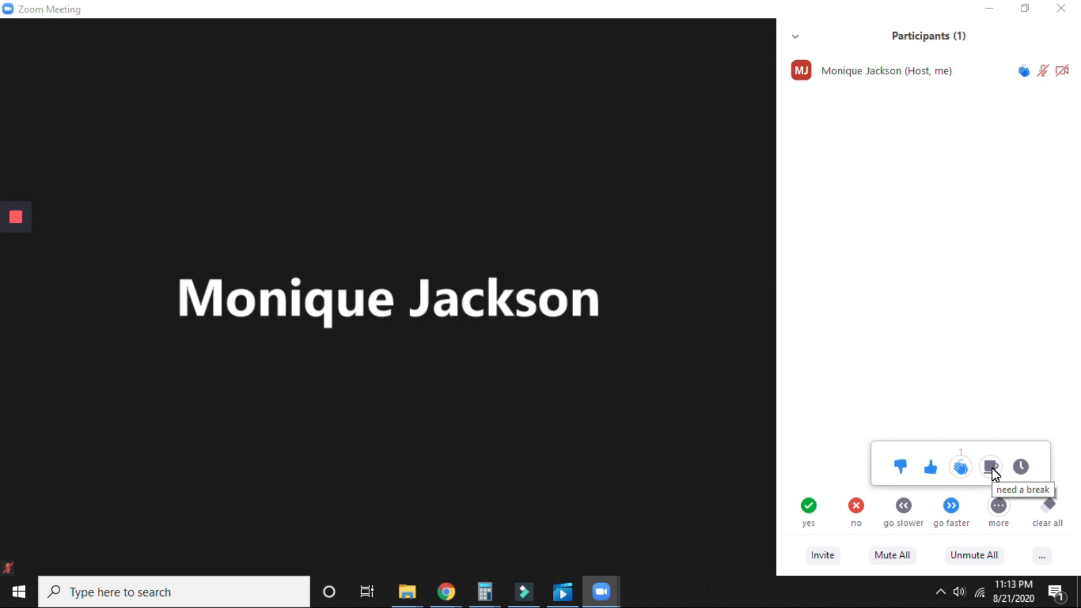
pyautogui.click(994, 472)
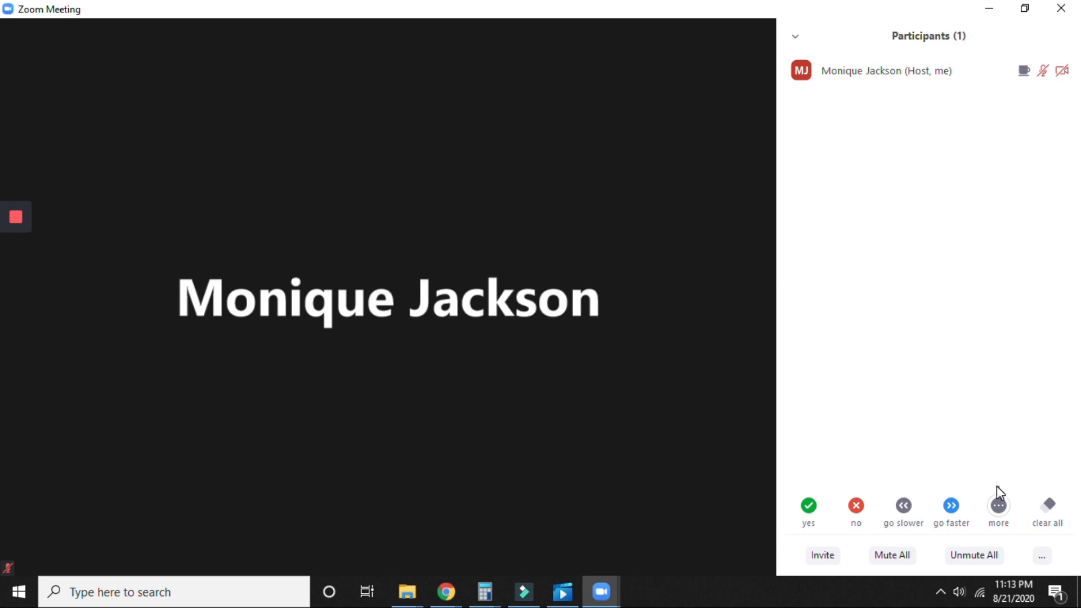
pyautogui.click(999, 505)
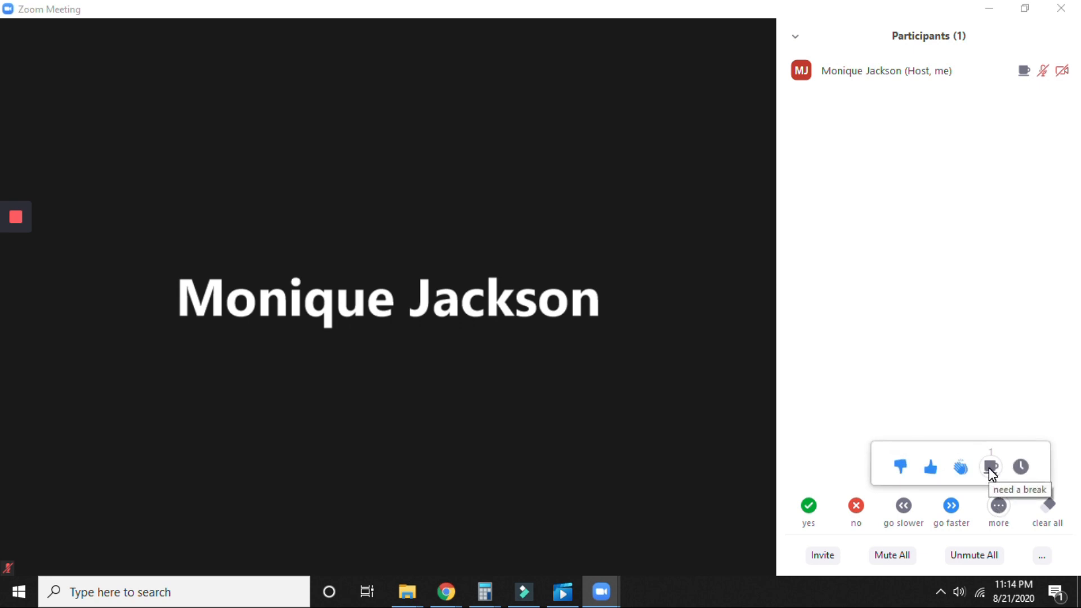
pyautogui.click(988, 468)
# Step: Show need a break and clear all feedback, and do the same with a yes response
pyautogui.click(998, 506)
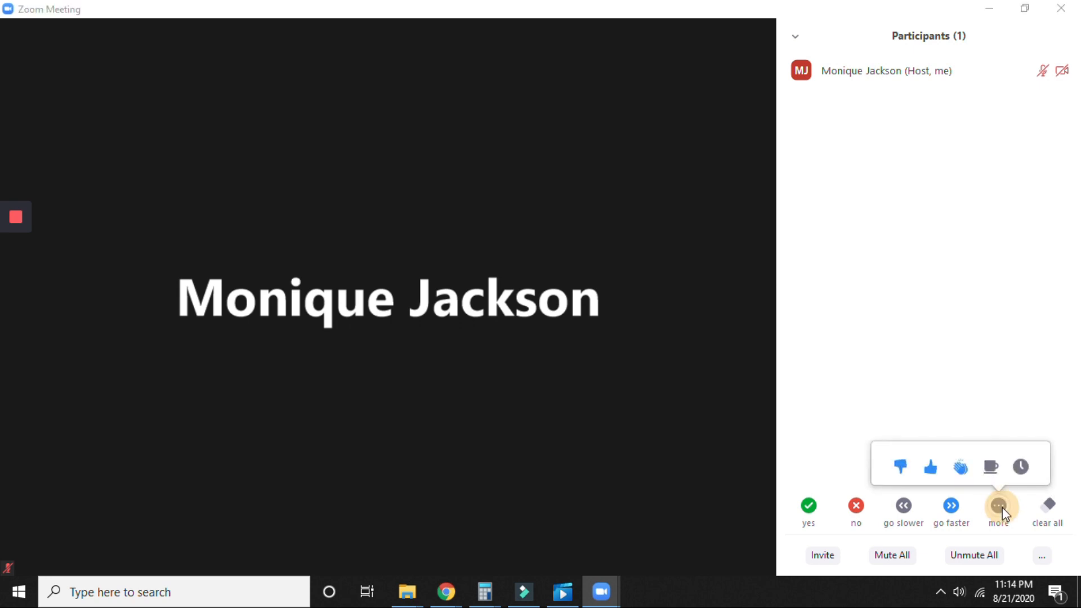
pyautogui.click(991, 467)
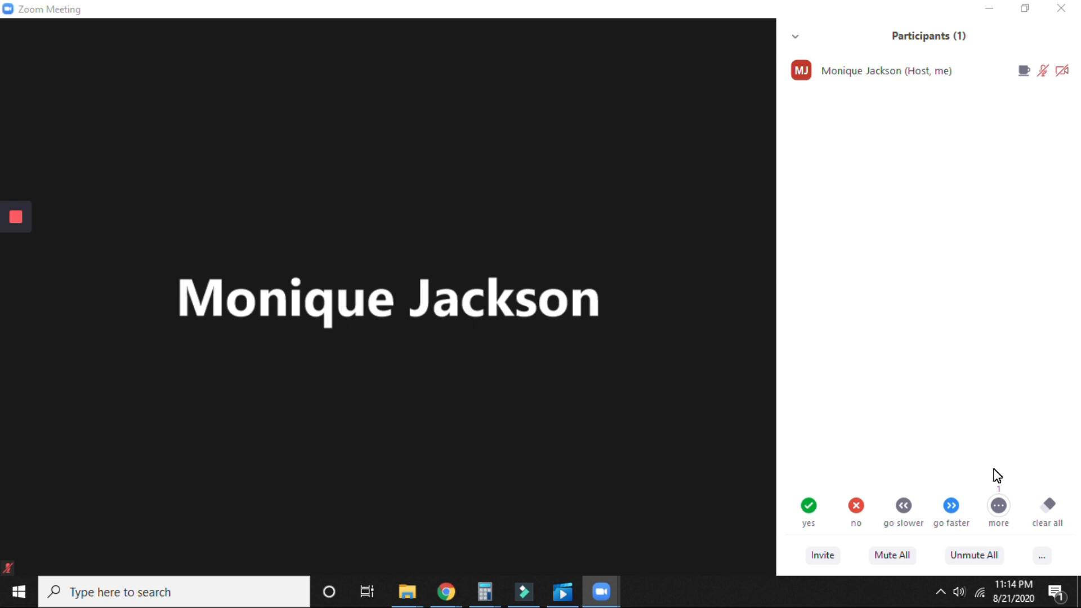
pyautogui.click(1050, 506)
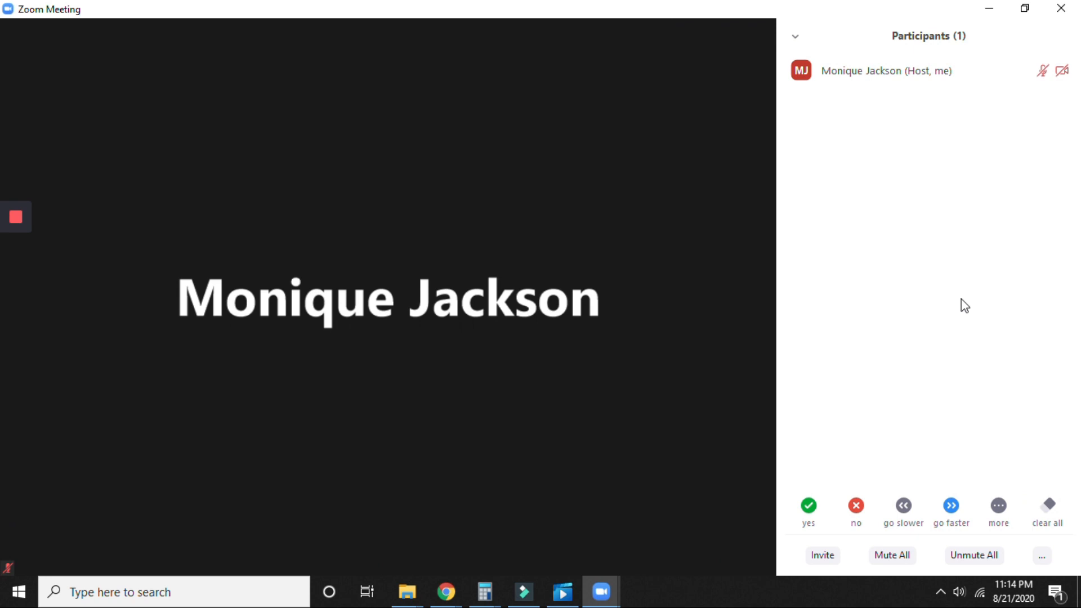
pyautogui.click(815, 510)
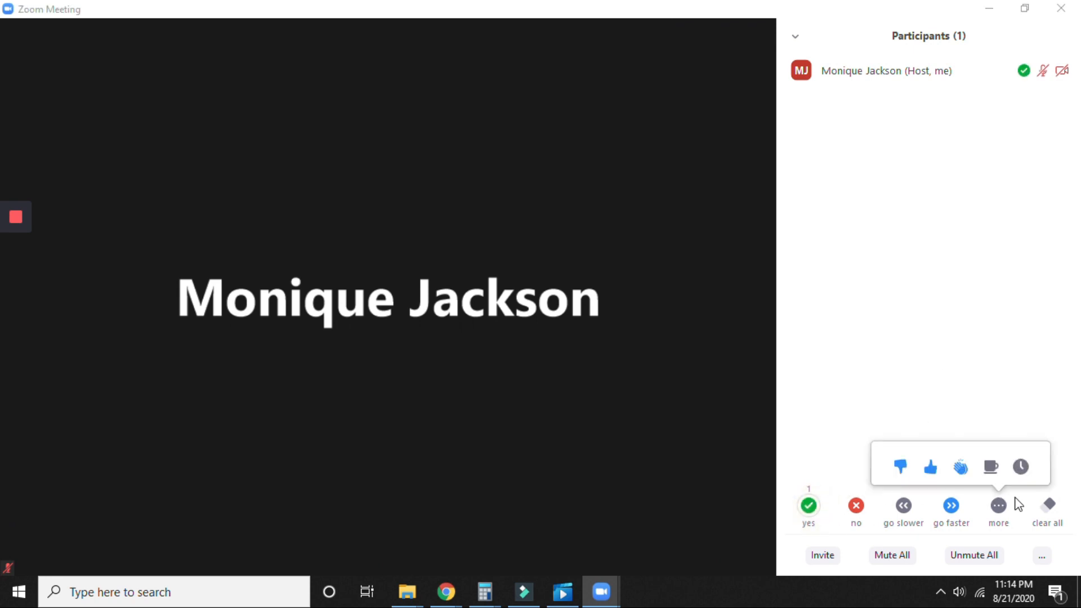
pyautogui.click(1048, 506)
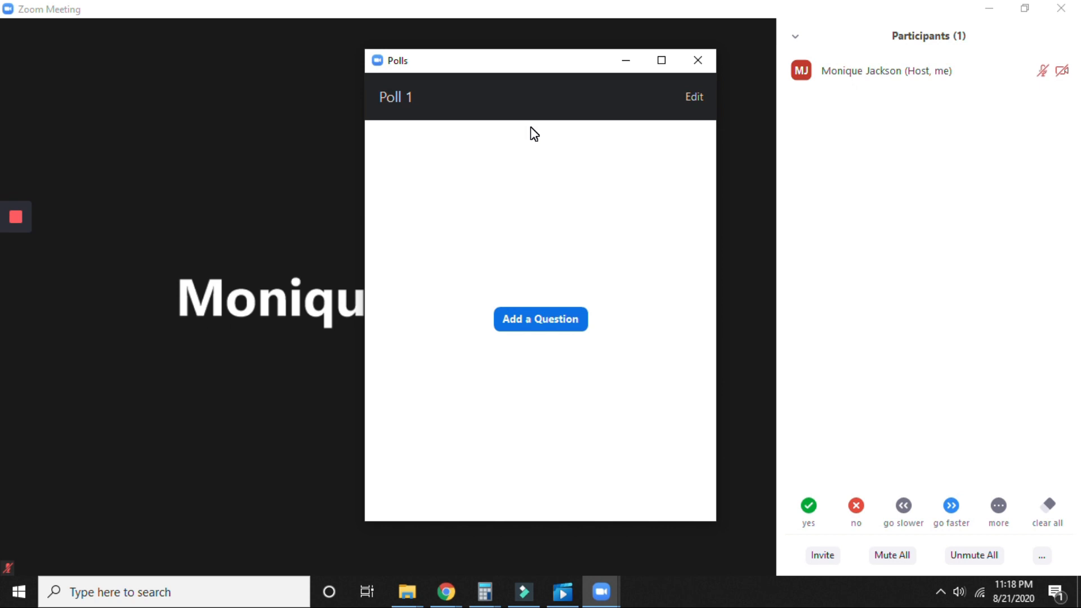
# Step: Put the Polls window away and view the file-sharing sources available in the group chat, closing the chat again
pyautogui.click(626, 60)
pyautogui.click(393, 553)
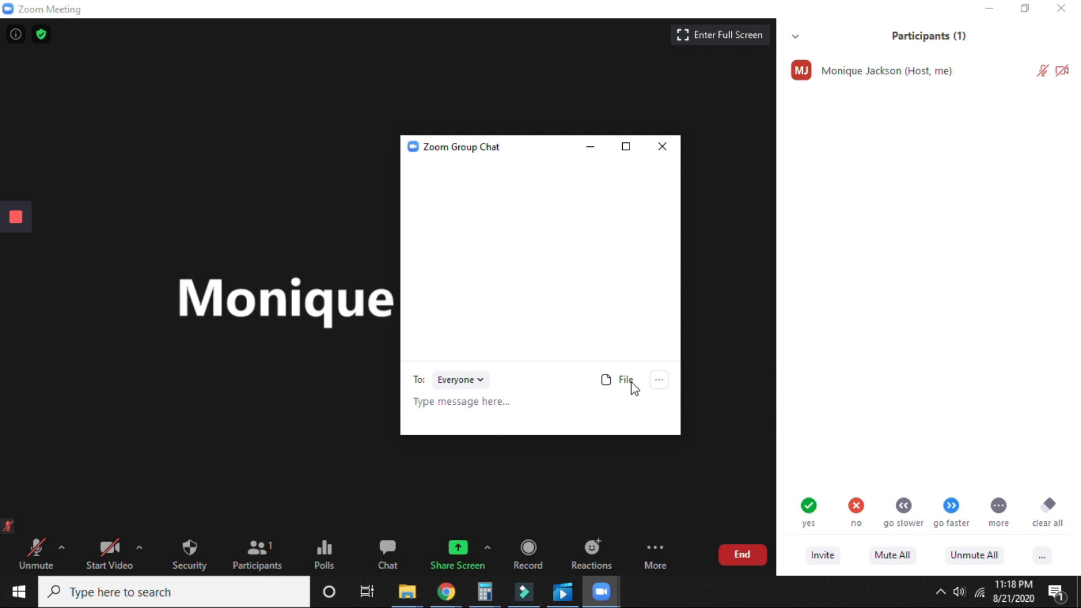
pyautogui.click(616, 381)
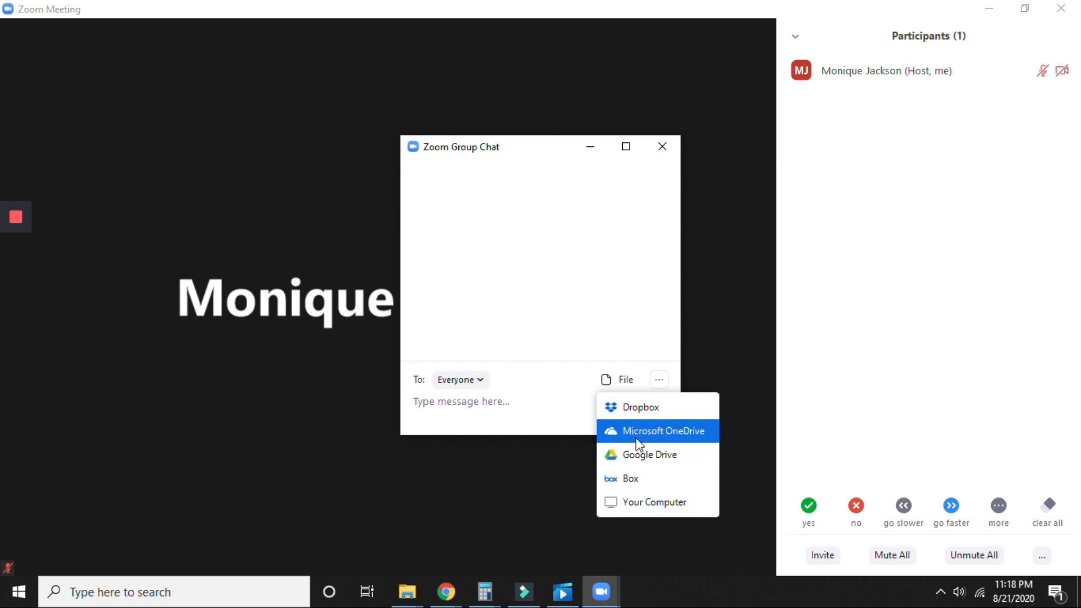
pyautogui.click(657, 149)
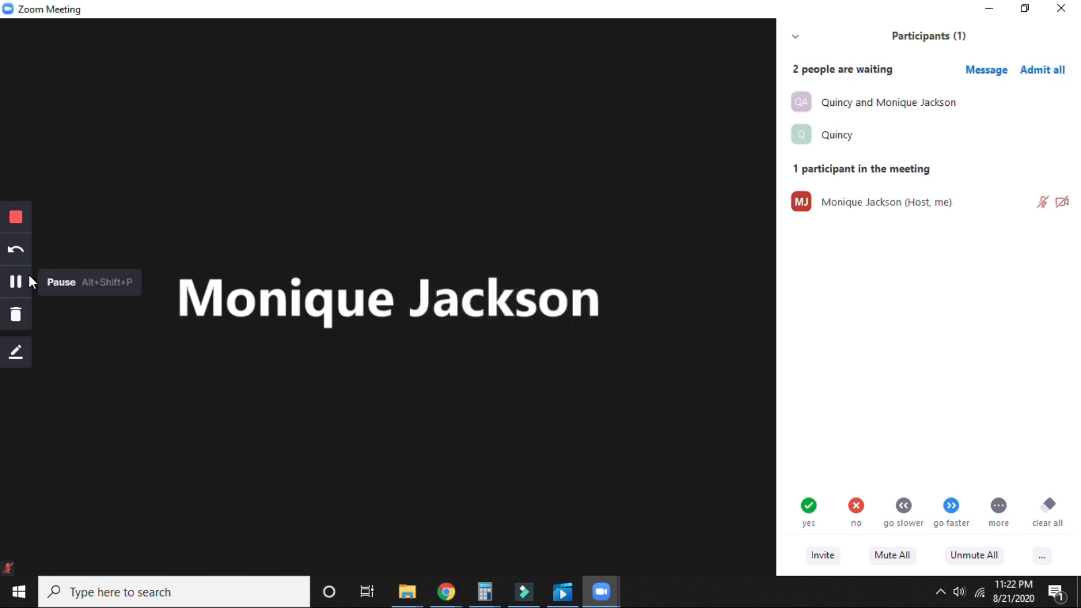
# Step: Admit both waiting participants individually from the waiting room into the meeting
pyautogui.moveTo(843, 85)
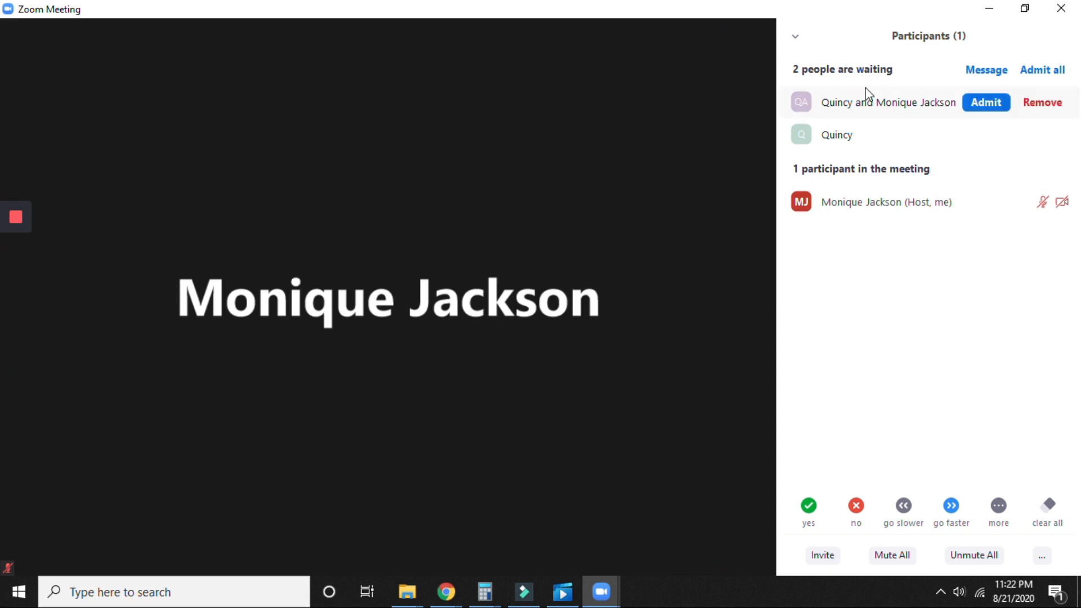
pyautogui.moveTo(922, 133)
pyautogui.moveTo(960, 94)
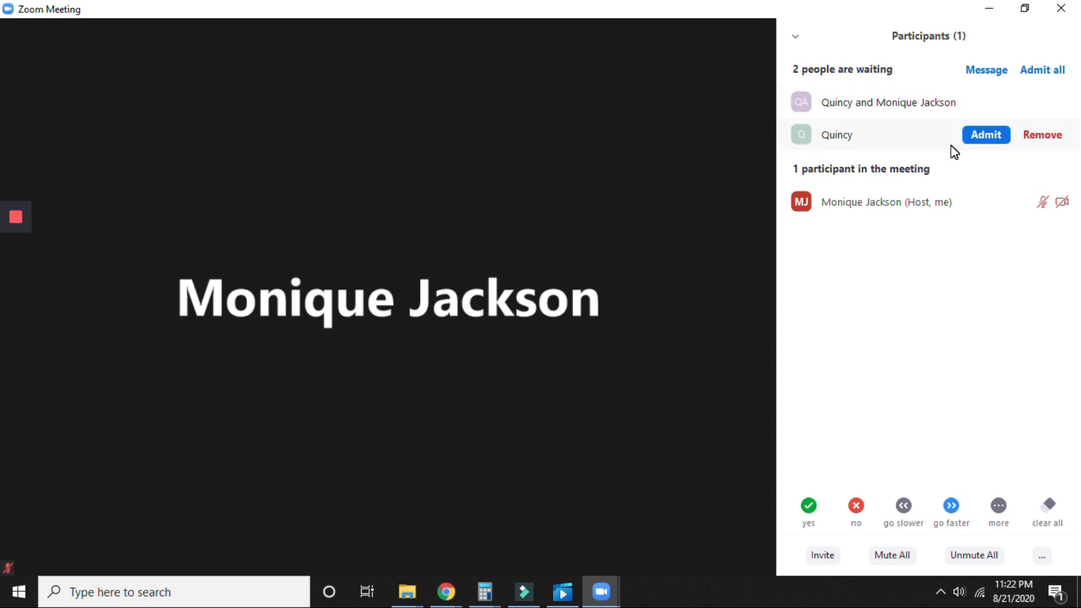
pyautogui.click(988, 137)
pyautogui.click(985, 104)
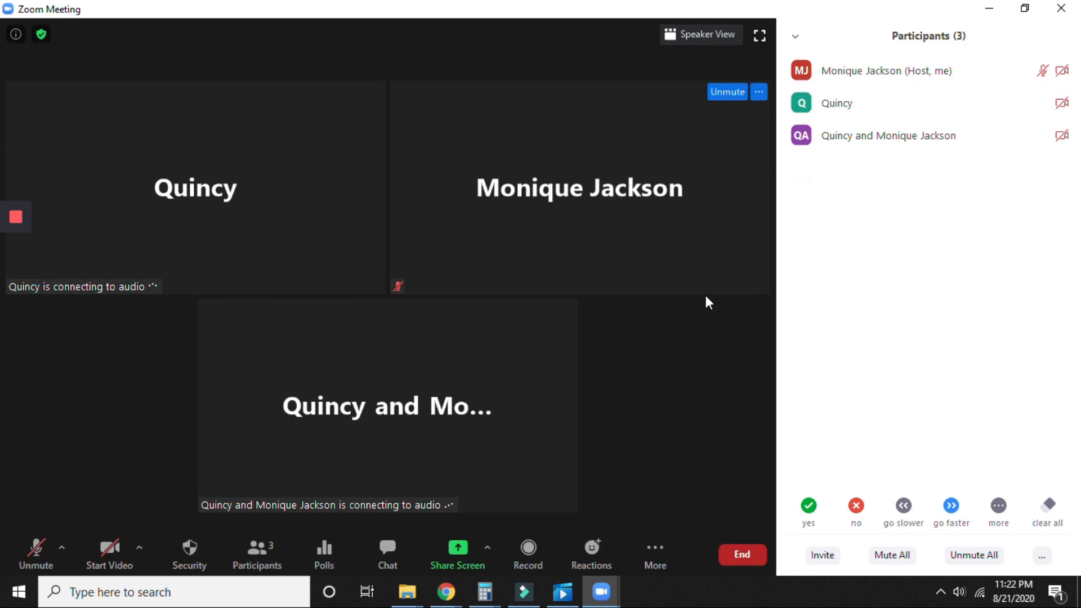
# Step: Create 1 breakout room with participants assigned manually
pyautogui.click(649, 553)
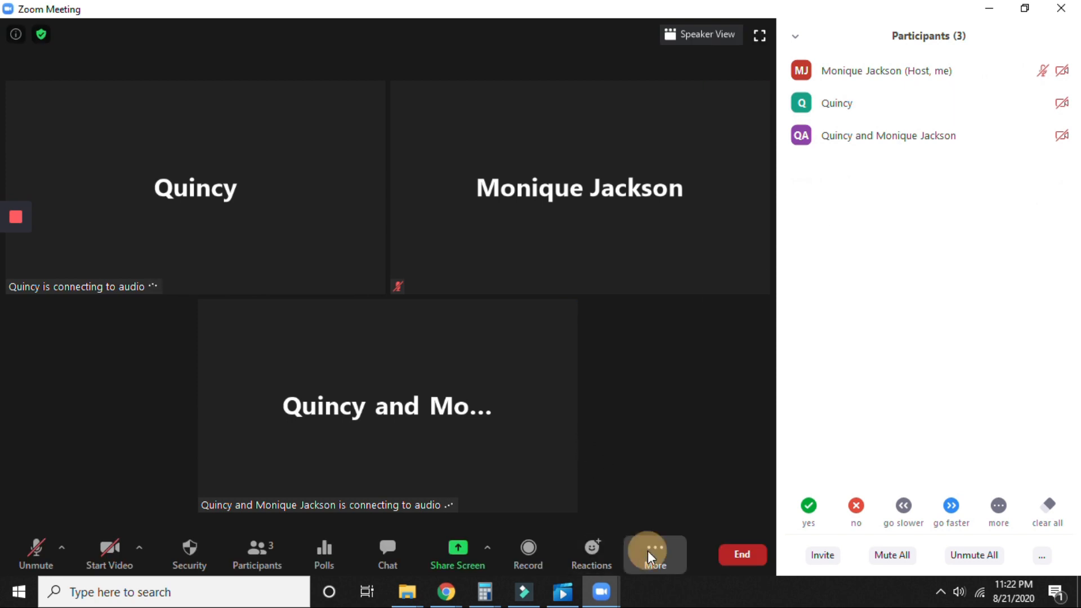
pyautogui.click(655, 521)
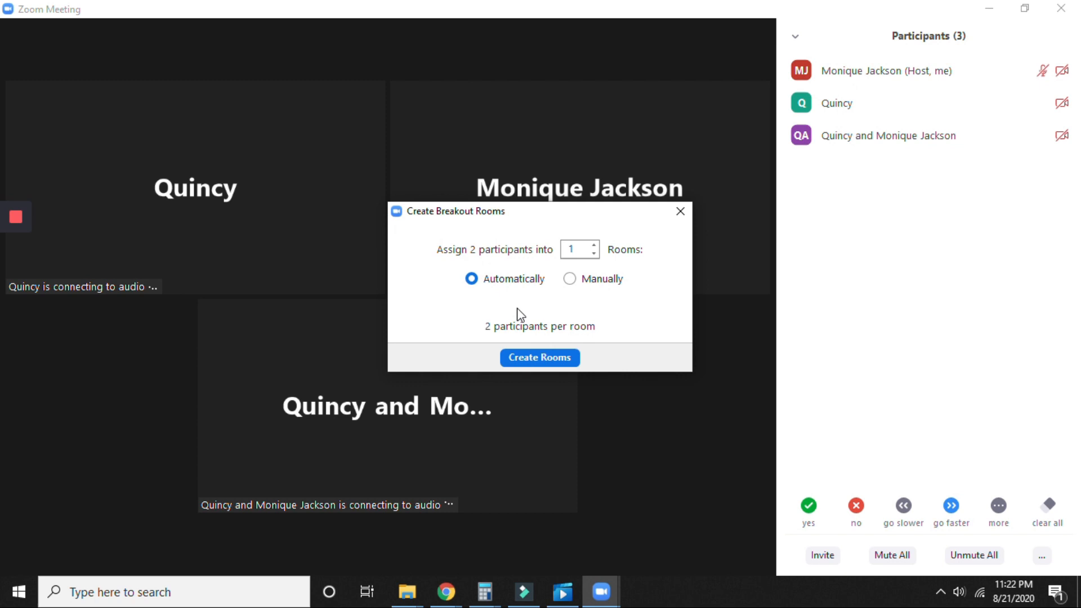
pyautogui.click(594, 245)
pyautogui.click(594, 253)
pyautogui.click(570, 279)
pyautogui.click(561, 358)
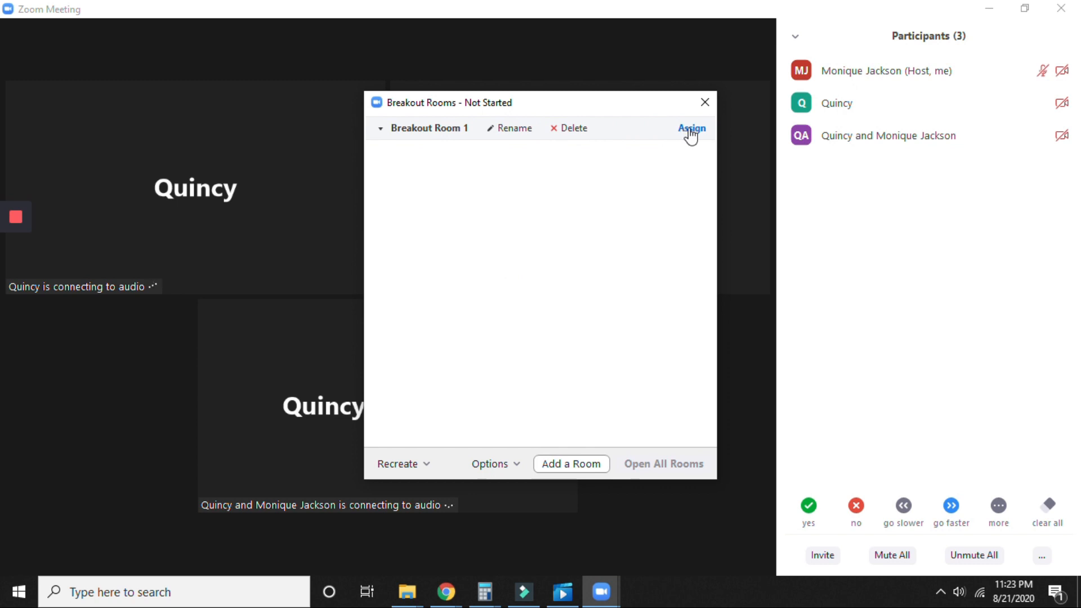
# Step: Assign both participants to Breakout Room 1
pyautogui.click(691, 133)
pyautogui.click(735, 140)
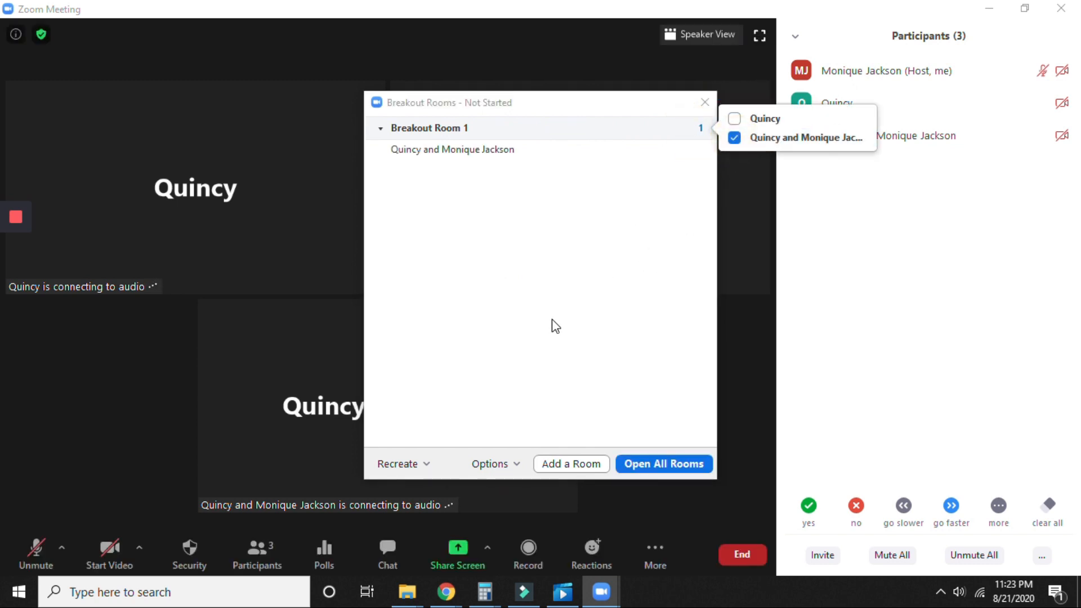
pyautogui.click(734, 118)
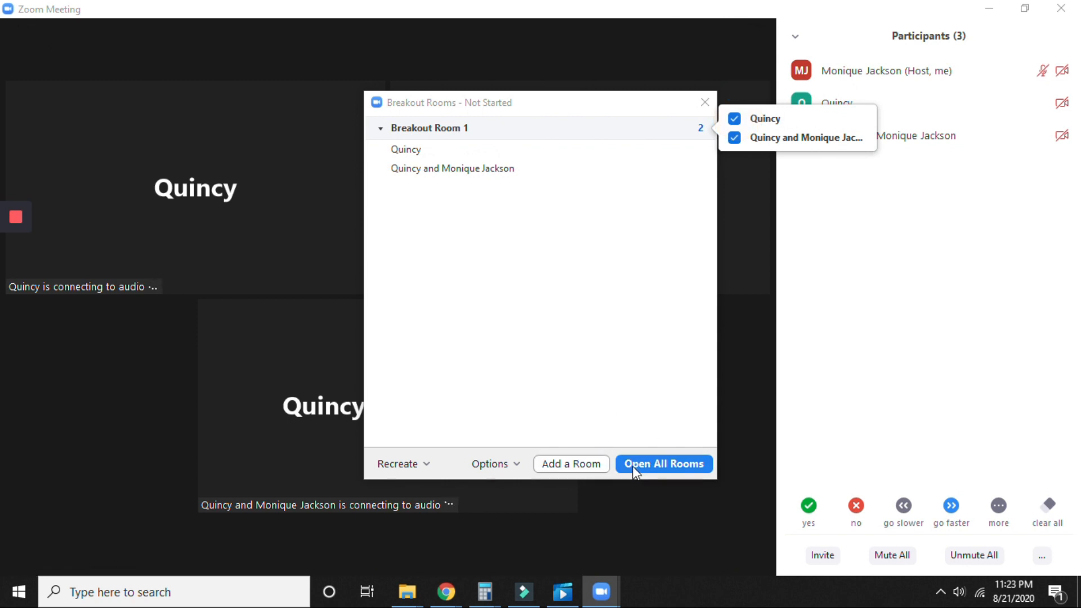
# Step: Move the second participant of Breakout Room 1 into an added Breakout Room 2, and open all rooms
pyautogui.click(584, 465)
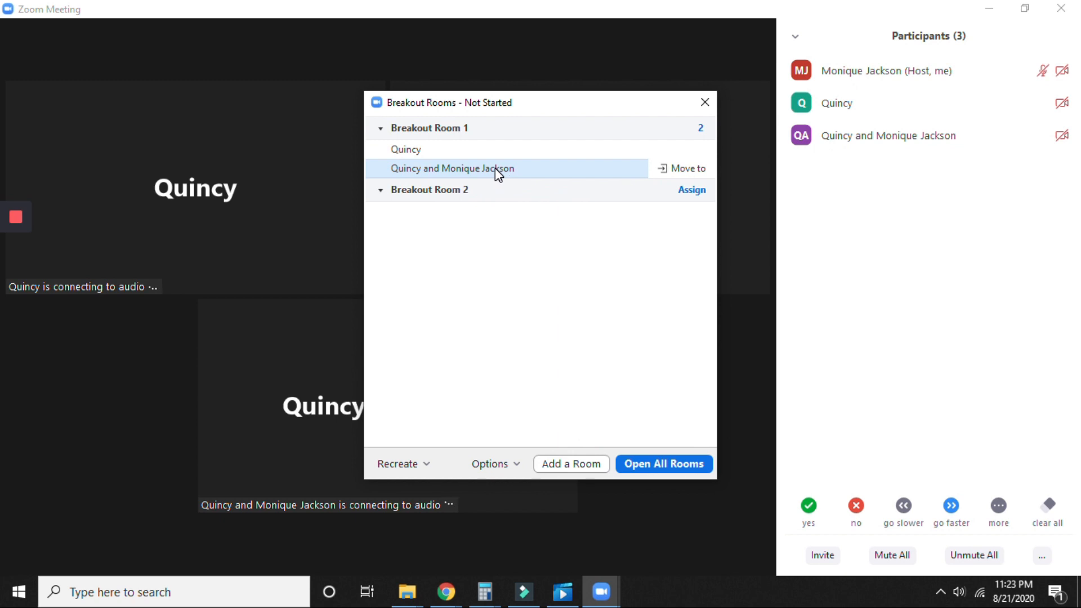
pyautogui.moveTo(494, 169); pyautogui.dragTo(490, 220)
pyautogui.click(682, 169)
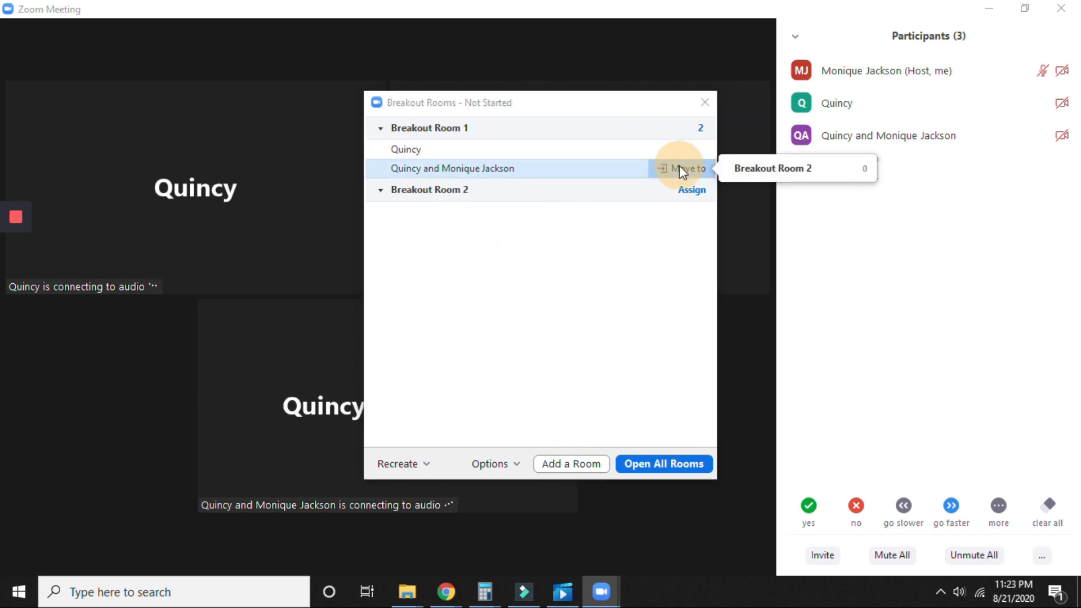
pyautogui.click(735, 169)
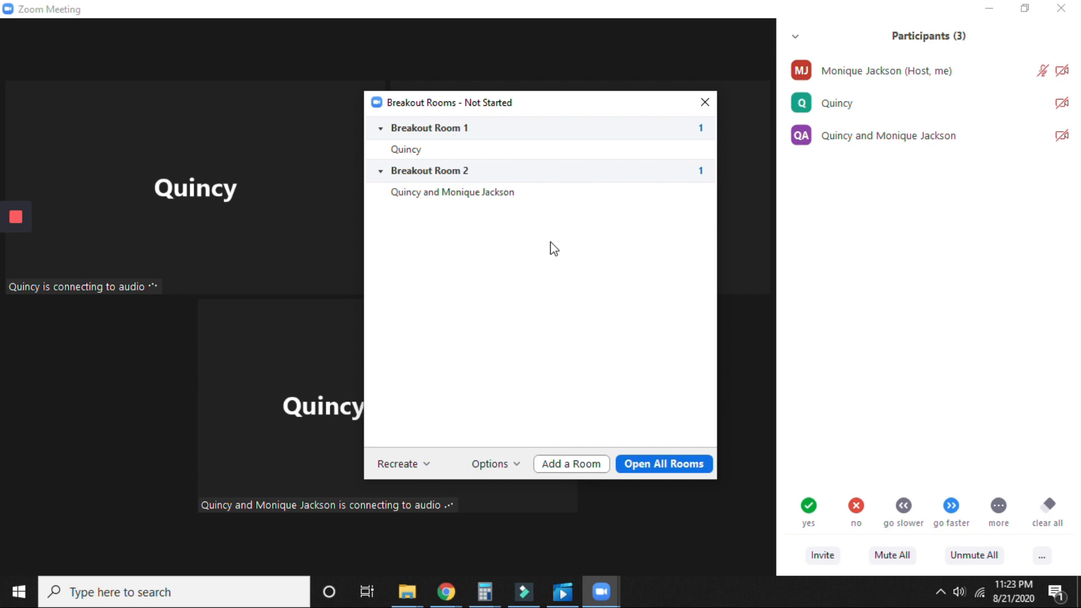
pyautogui.click(656, 468)
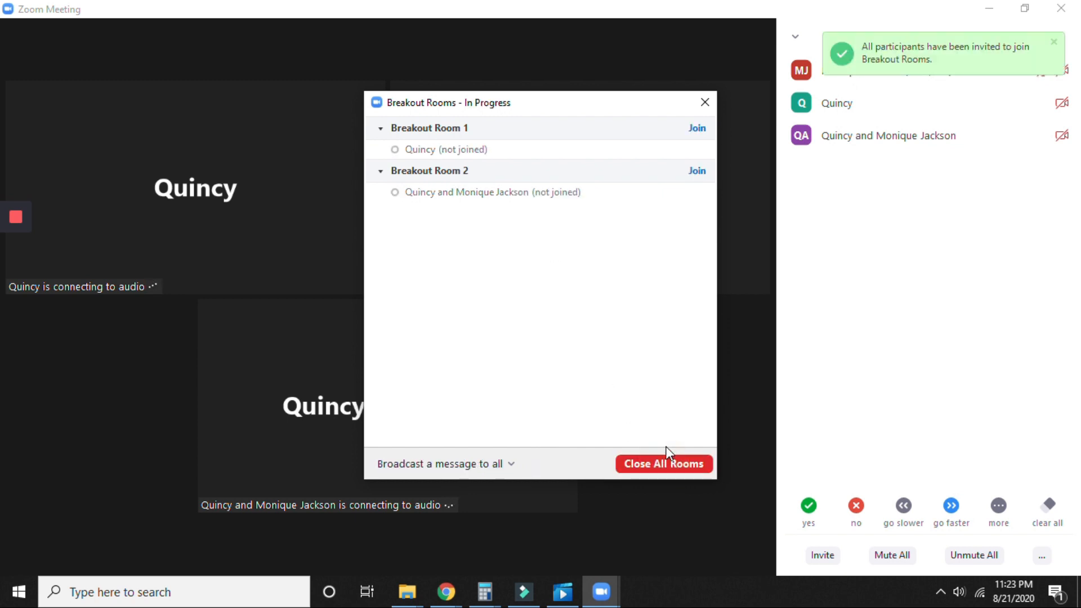
# Step: Join Breakout Room 1 as the host and maximize its meeting window
pyautogui.click(699, 130)
pyautogui.click(738, 138)
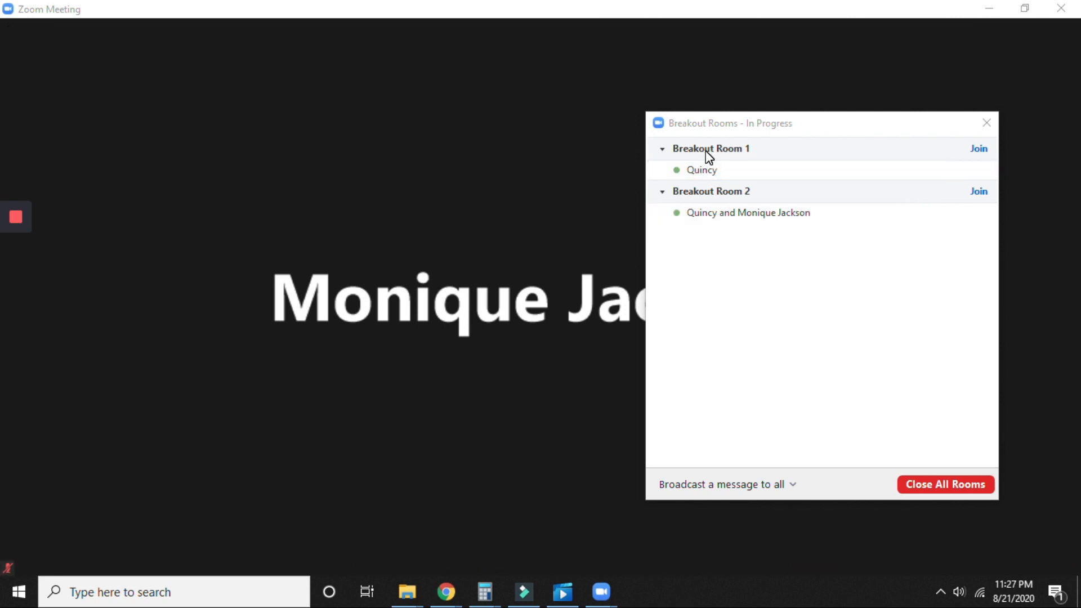
pyautogui.click(979, 150)
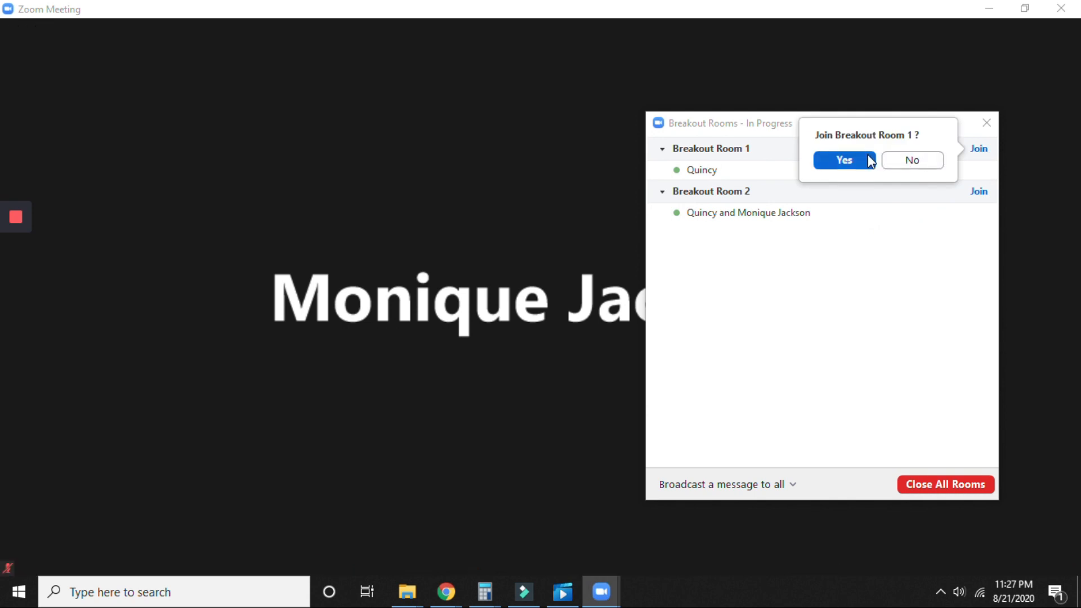
pyautogui.click(847, 162)
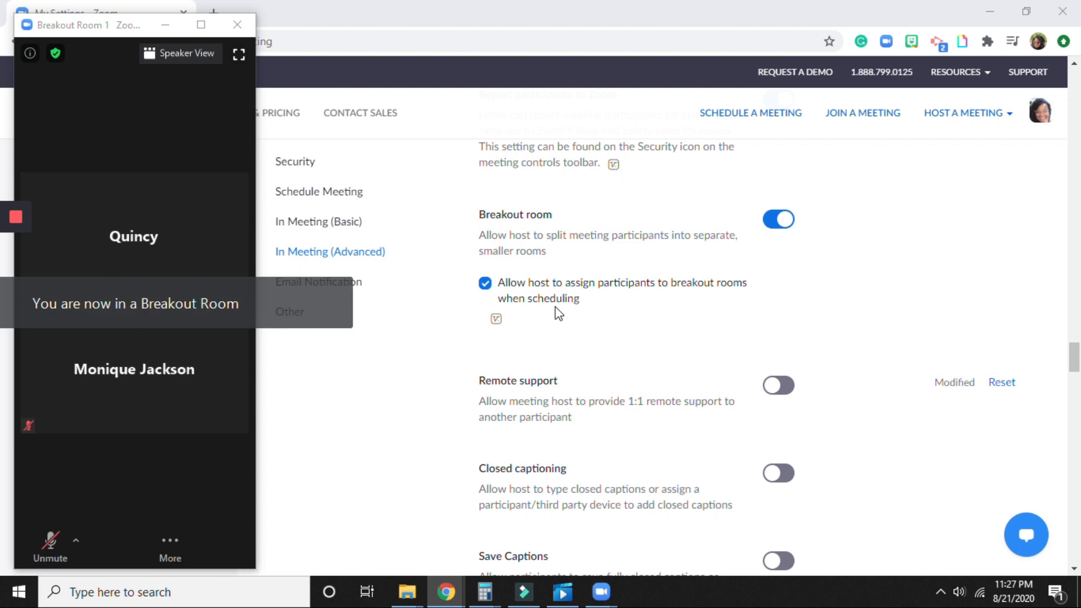
pyautogui.click(201, 25)
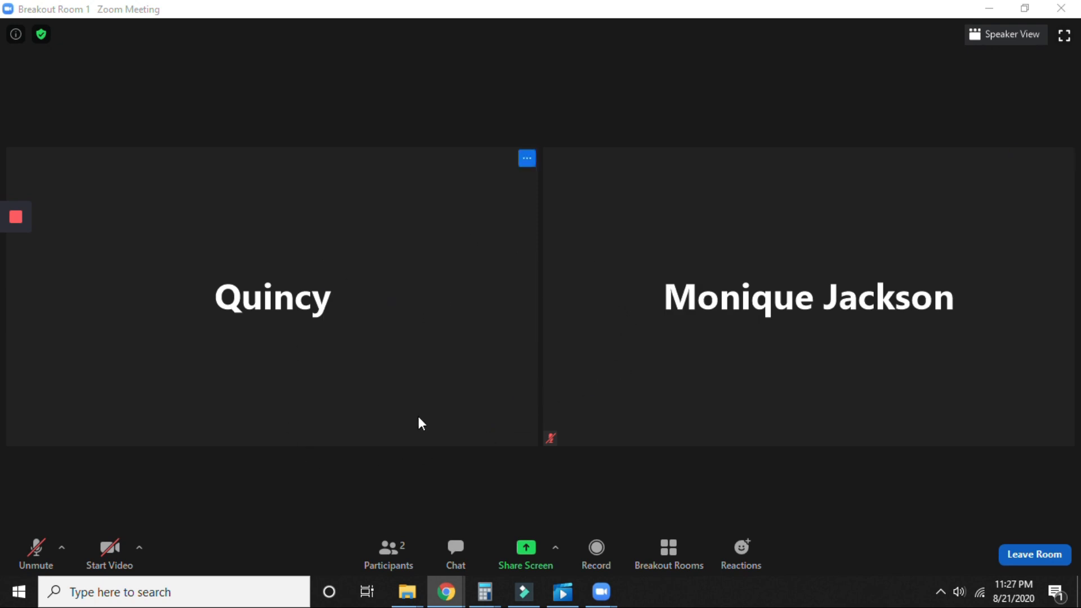
# Step: Leave Breakout Room 1 and return to the main meeting session
pyautogui.click(1054, 558)
pyautogui.click(981, 506)
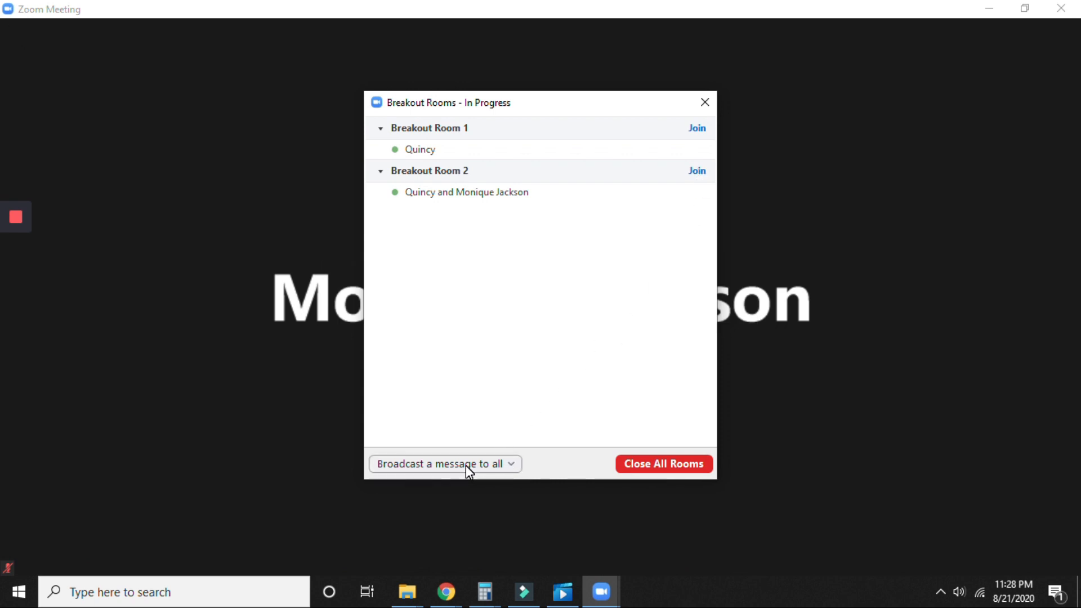
# Step: Broadcast the message "We will be joining again in 5 minutes" to all breakout rooms, and close all rooms
pyautogui.click(483, 463)
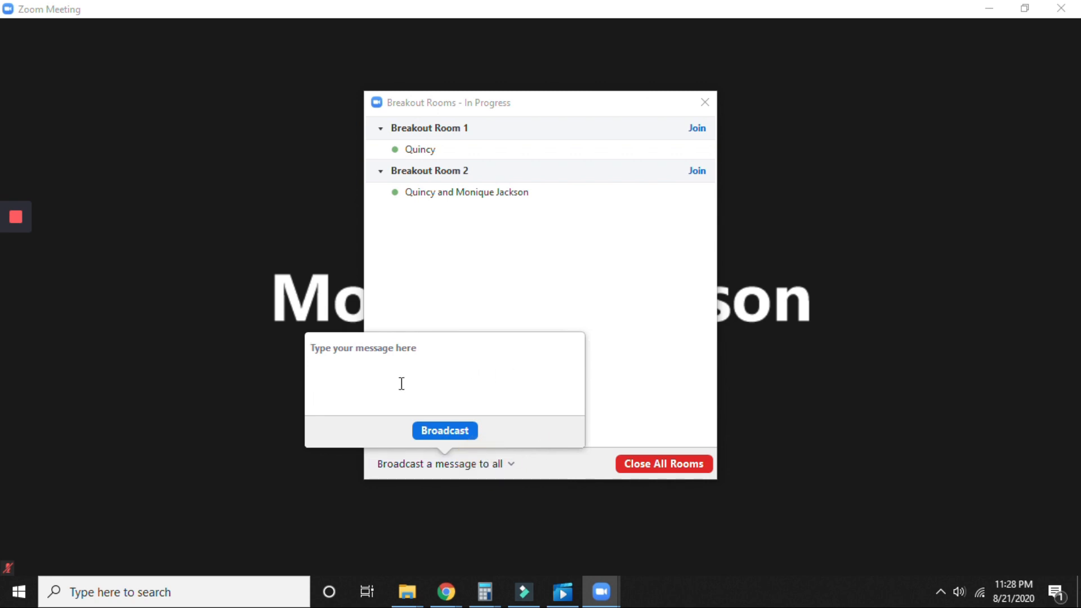
pyautogui.write('We will be joining again in 5 minutes')
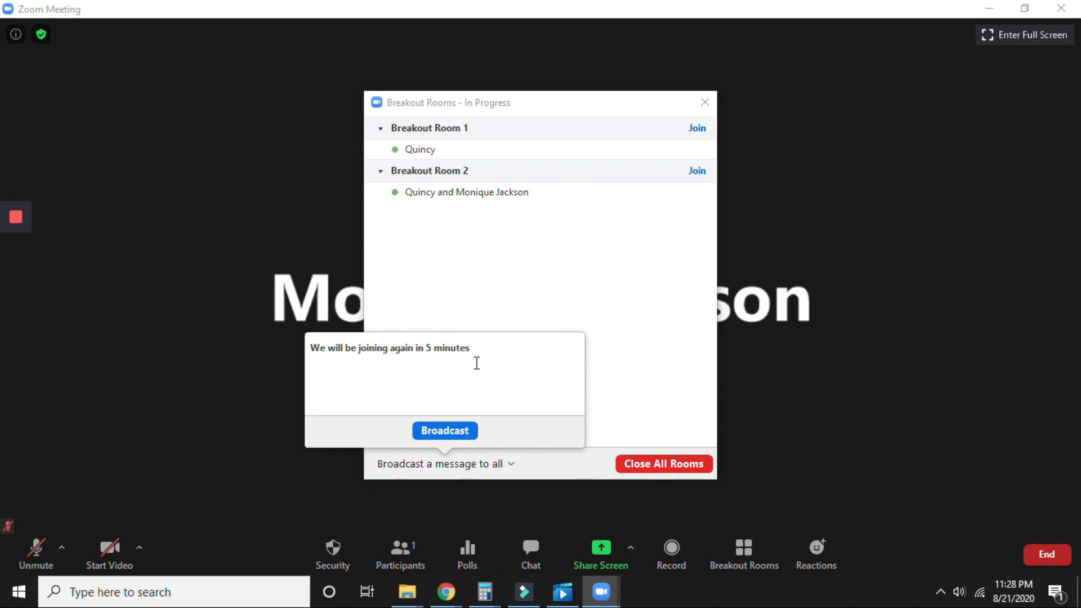
pyautogui.click(447, 431)
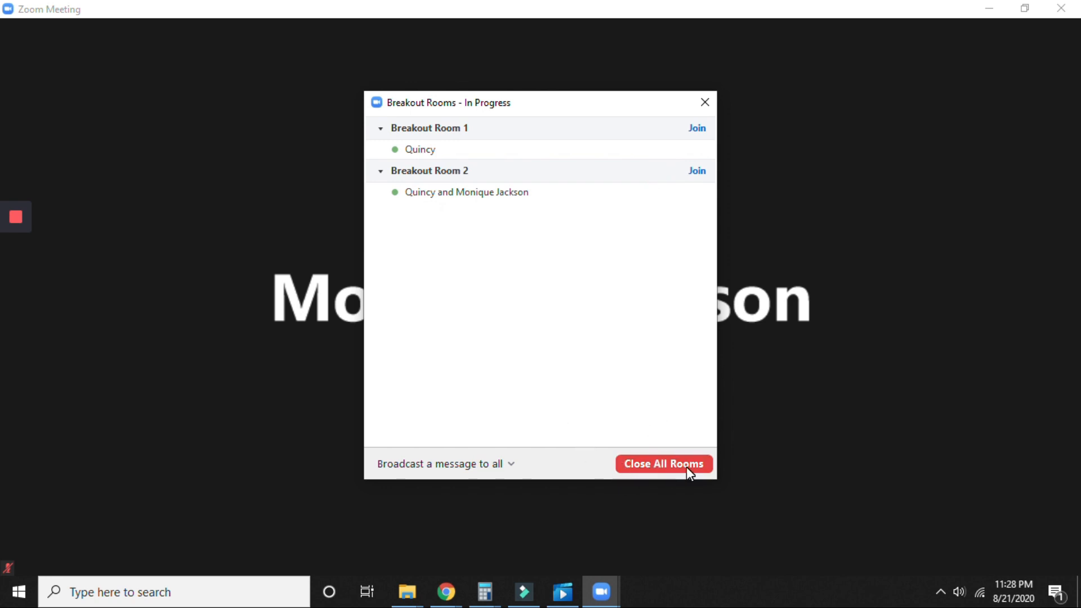
pyautogui.click(661, 469)
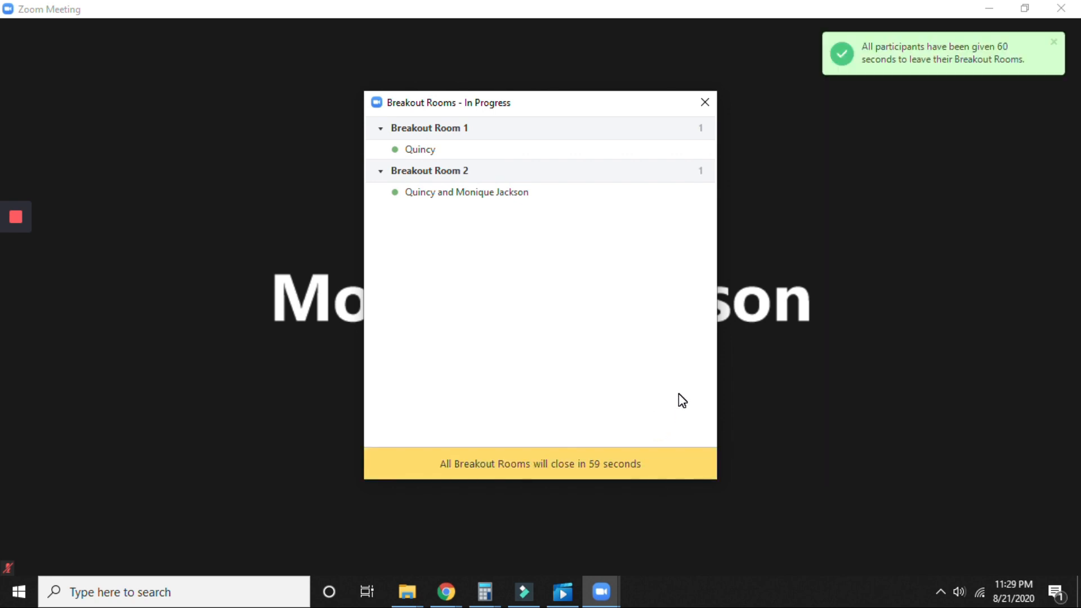